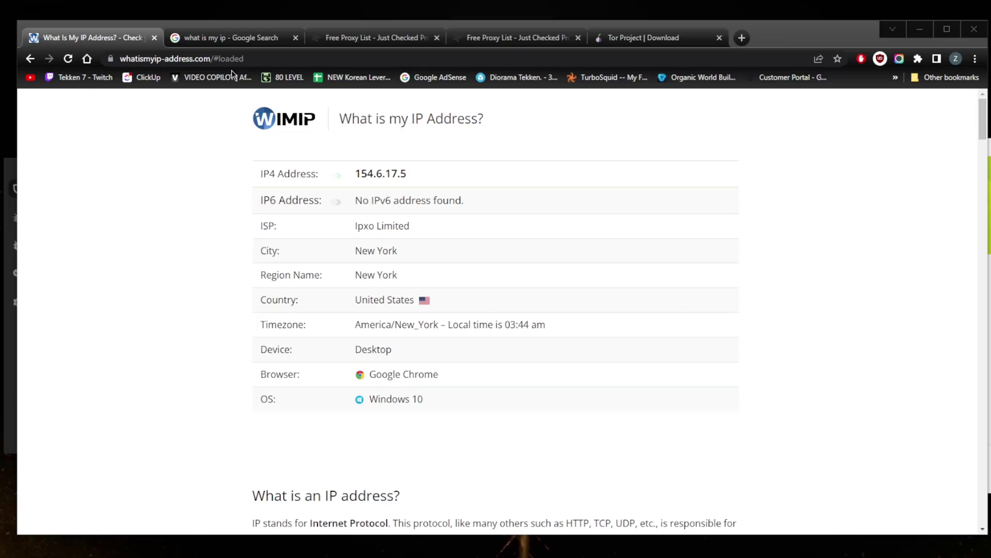
Check the public IP and ExpressVPN status, then switch to the Free Proxy List tab.
click(203, 39)
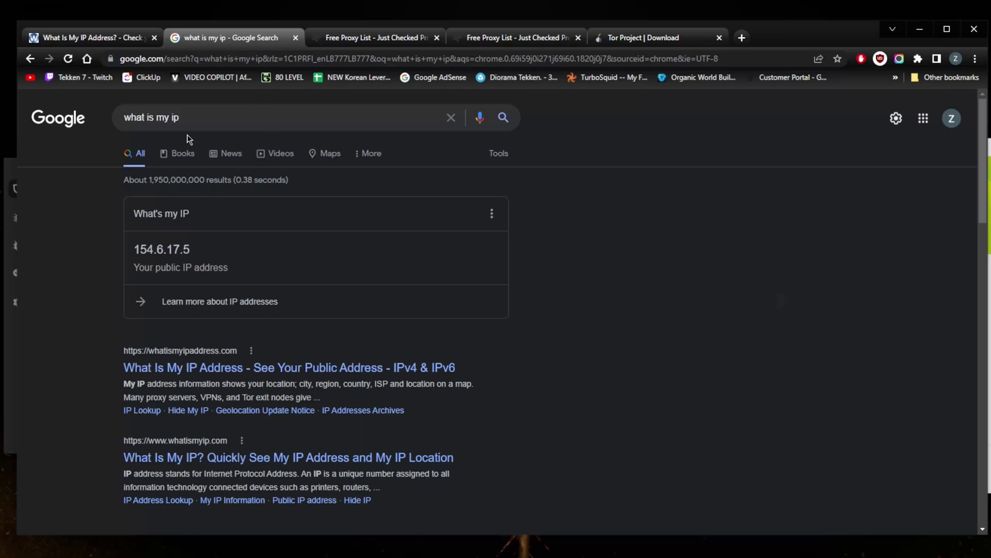
click(108, 40)
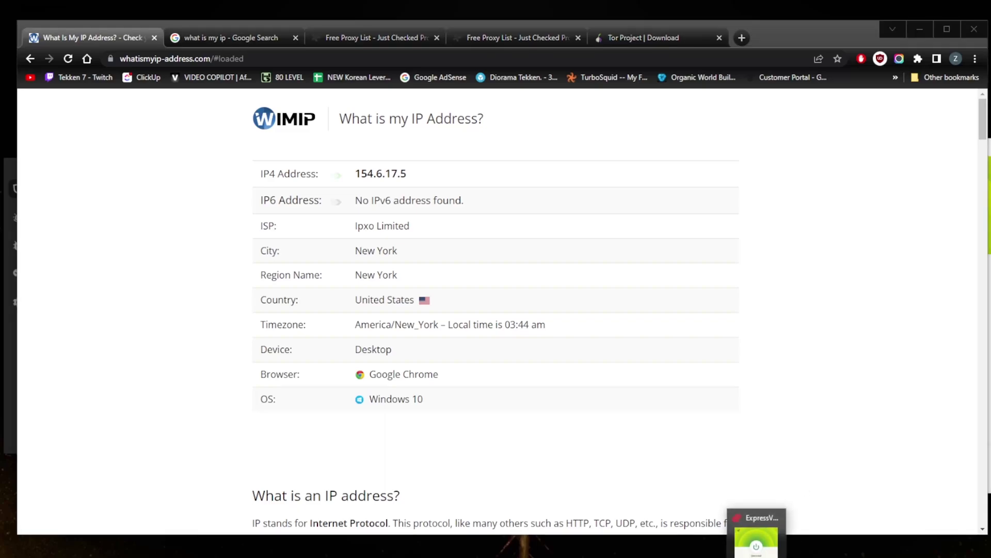
click(726, 508)
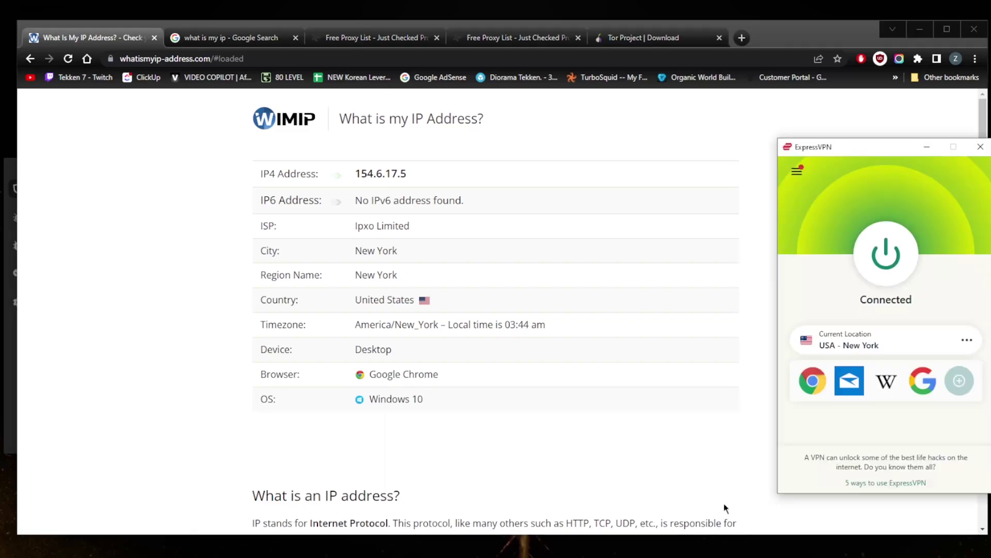
click(723, 155)
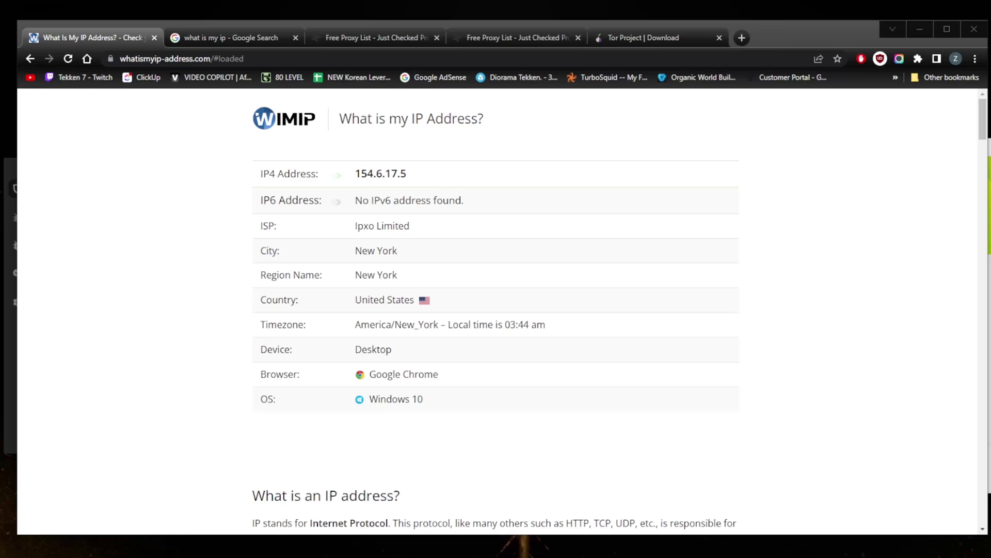
click(850, 199)
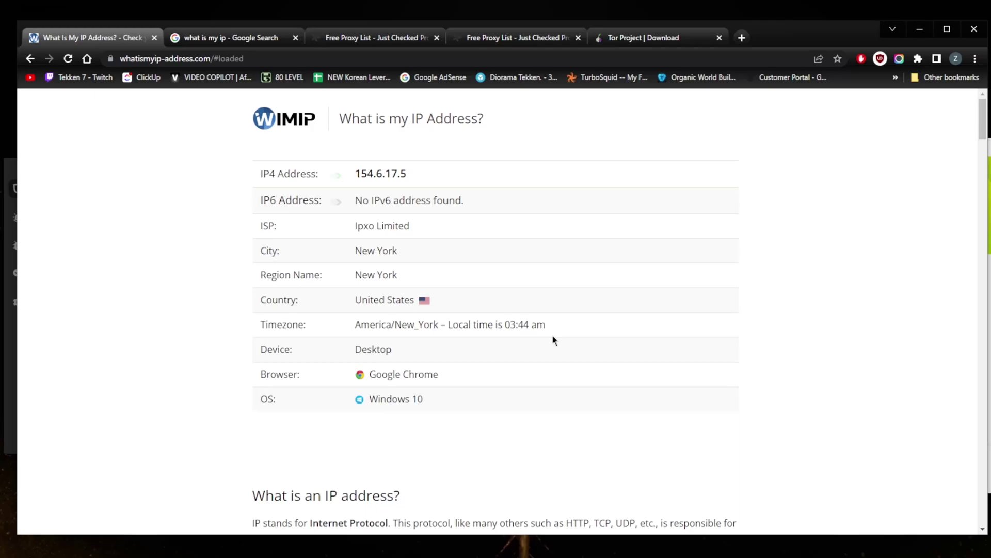
click(347, 42)
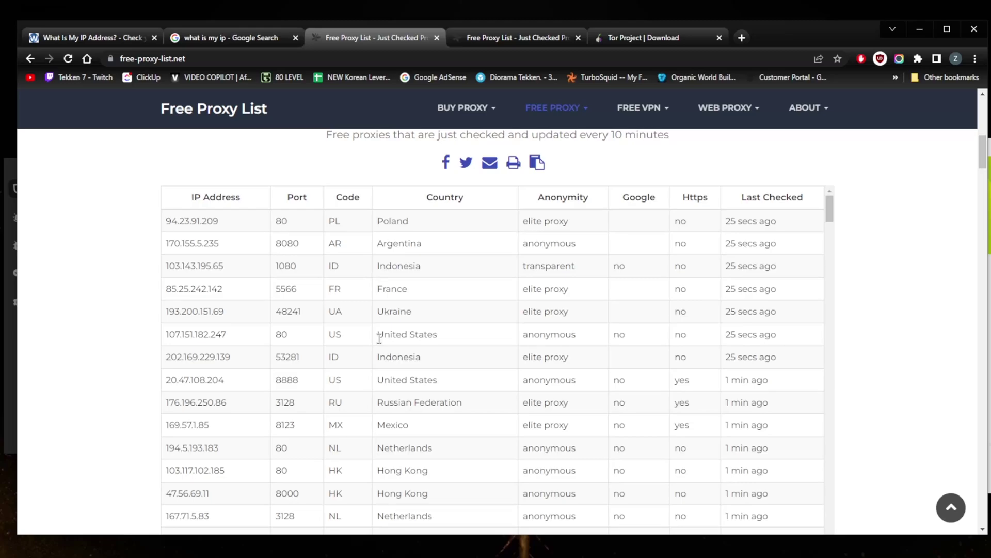
Search Windows for 'proxy' and open the Proxy settings page.
key(super)
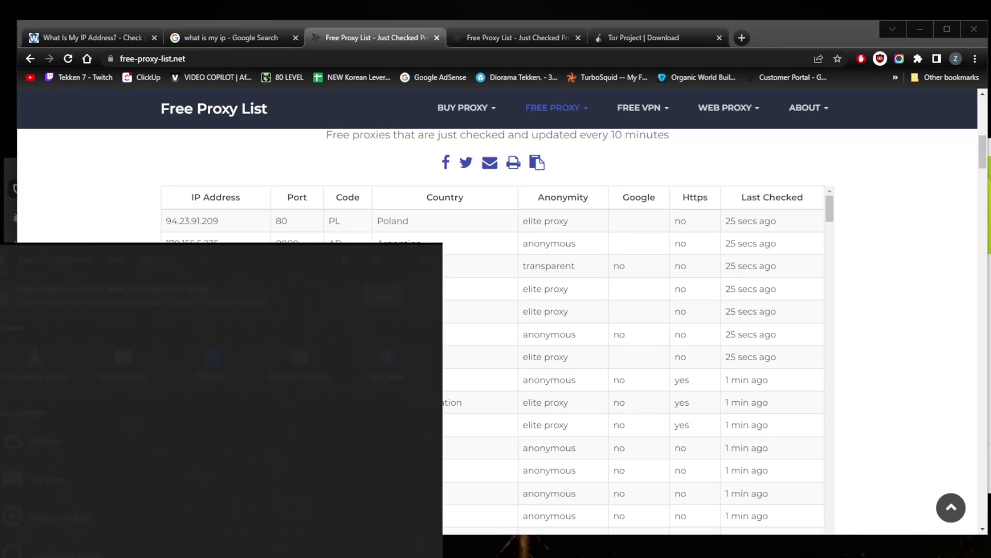
text(pr)
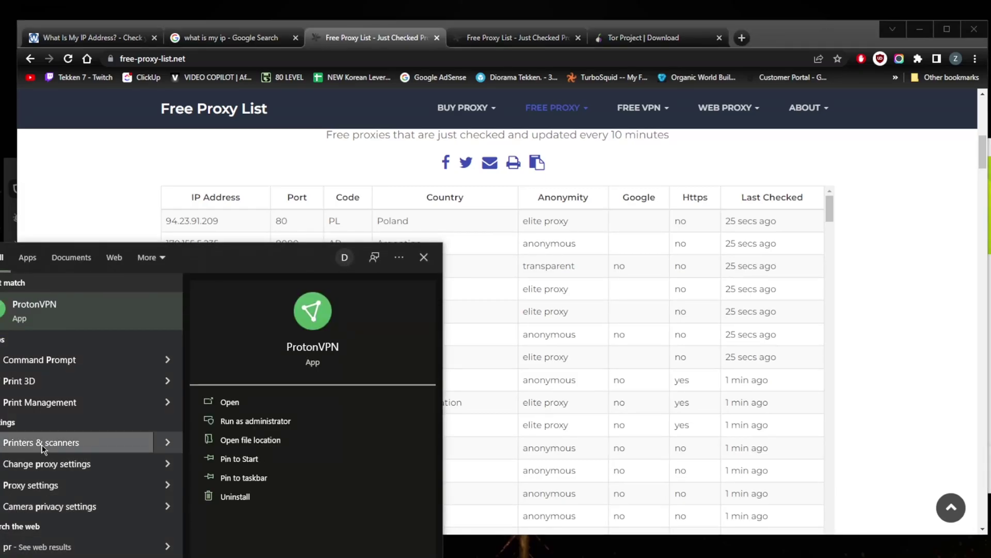
text(oc)
key(BackSpace)
text(xy)
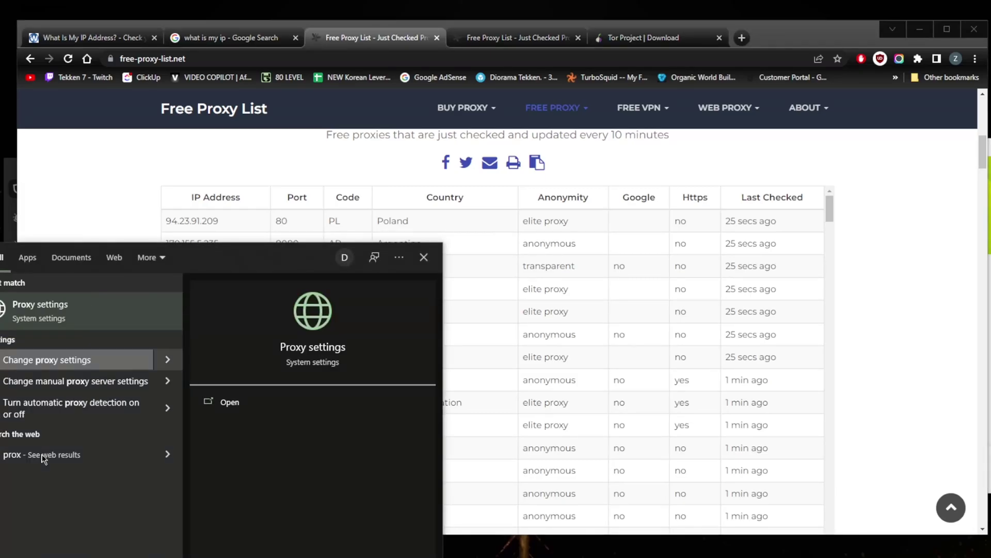
click(42, 310)
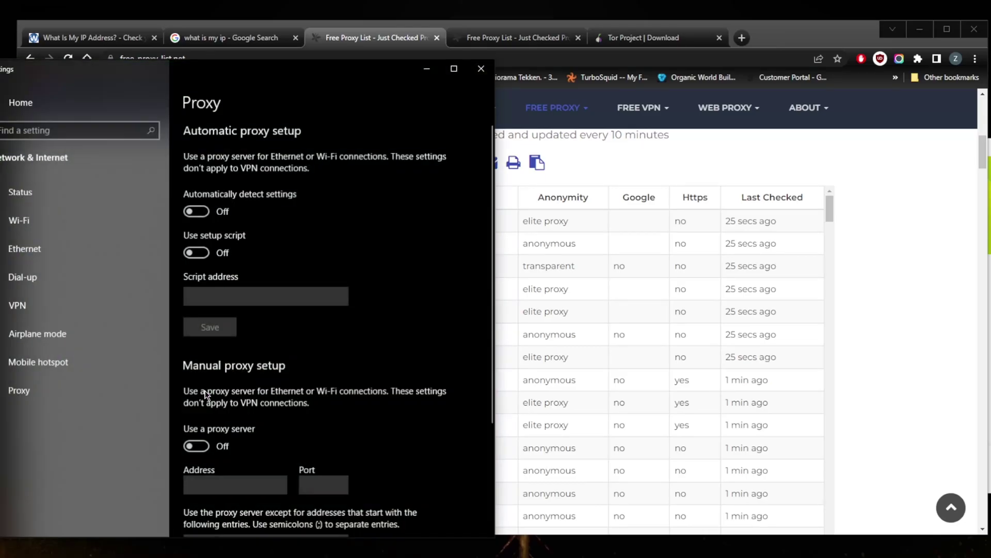
Switch 'Use a proxy server' on under Manual proxy setup, then back off.
scroll(325, 246, down, 3)
click(196, 278)
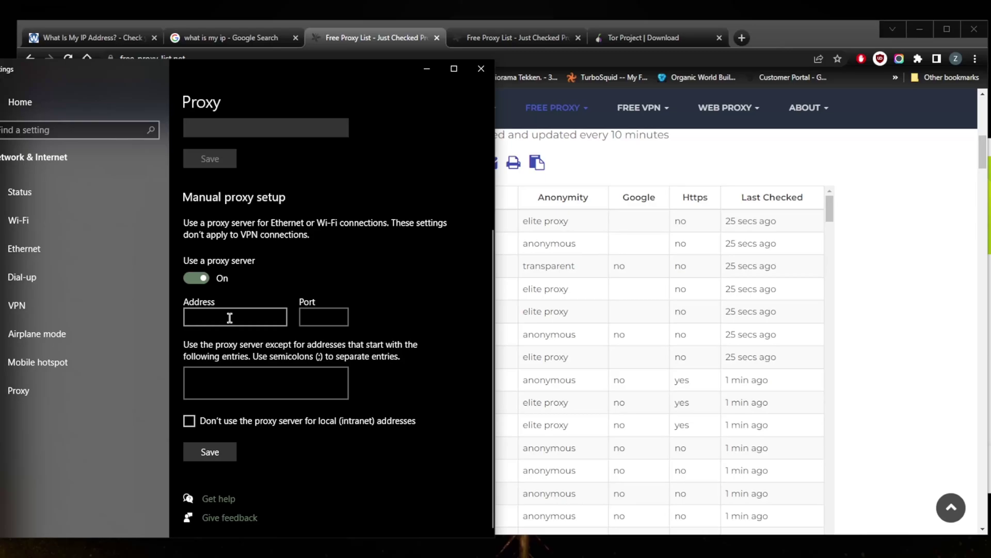
click(582, 166)
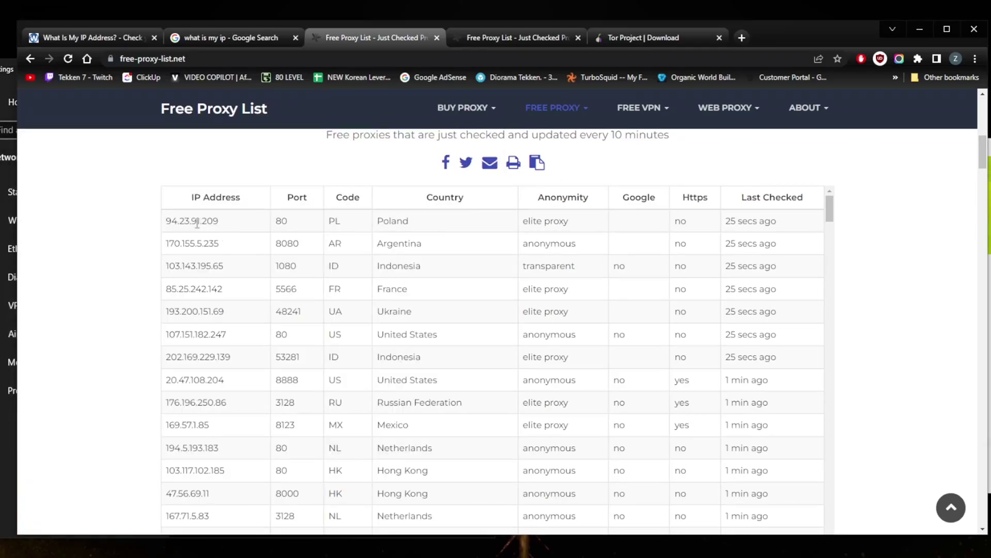
click(11, 72)
click(197, 278)
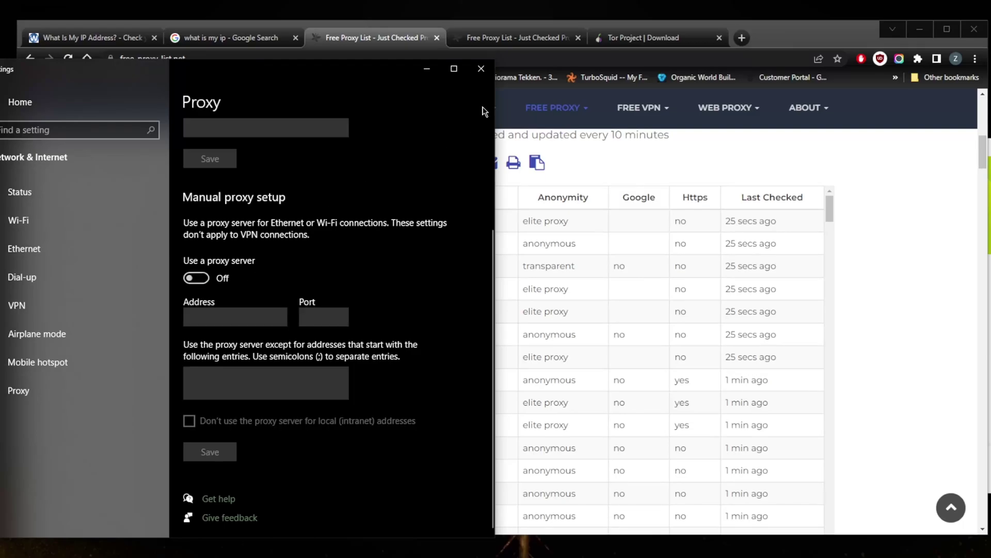
Bring Chrome forward and switch to the Tor Project | Download tab.
click(589, 182)
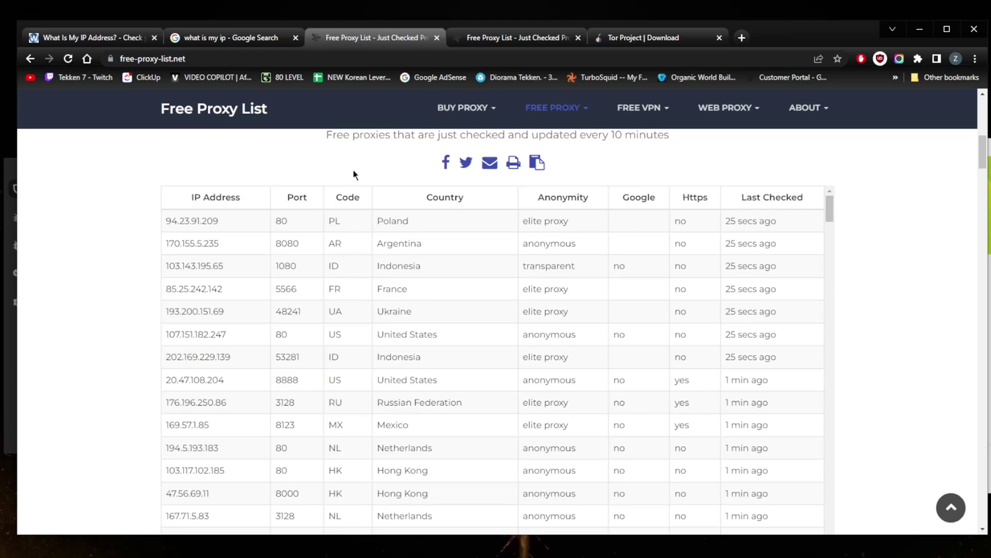
click(647, 37)
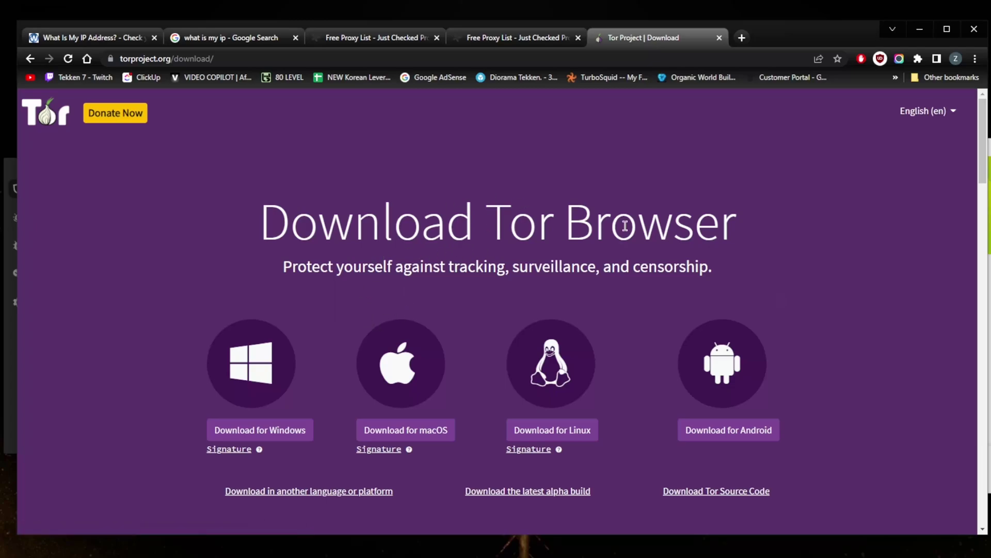
Resize Chrome from its right edge so the ExpressVPN window sits fully visible beside it.
drag(985, 155, 782, 140)
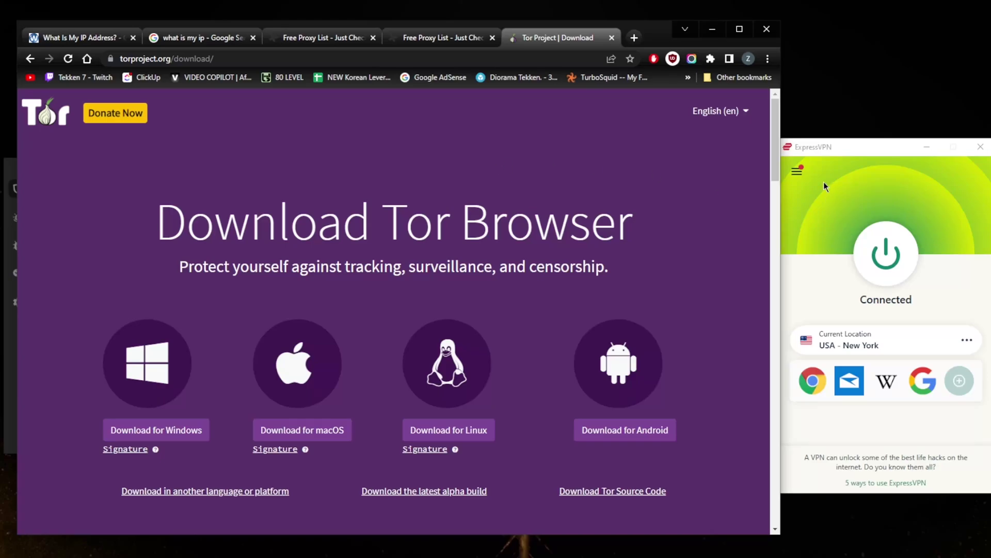
click(840, 155)
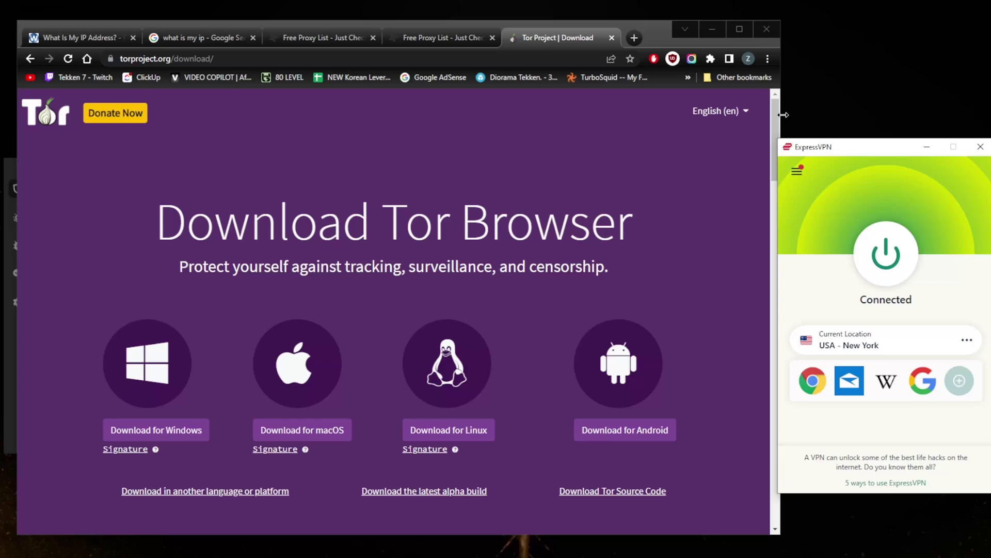
drag(780, 118, 774, 114)
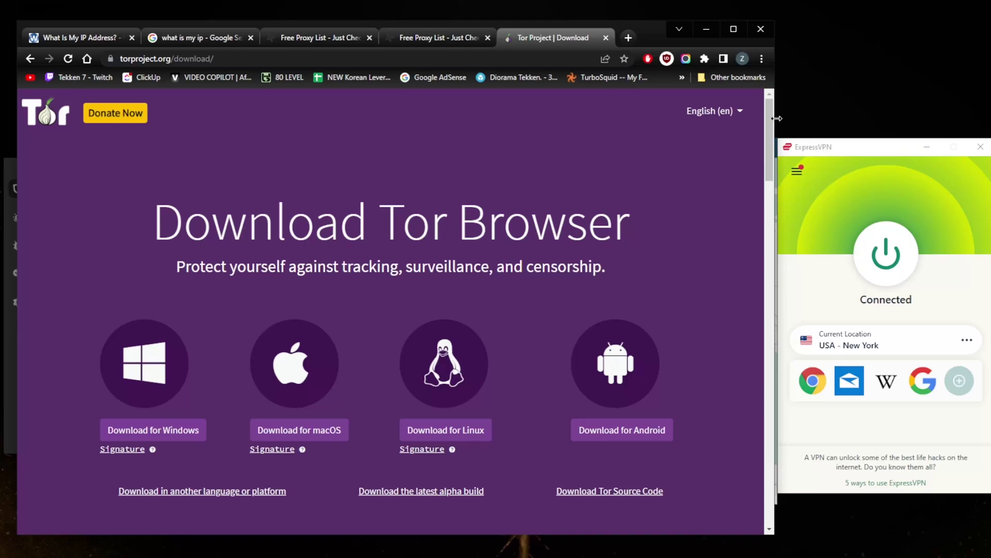
drag(775, 129, 778, 120)
Return to the What Is My IP Address tab and disconnect ExpressVPN from USA - New York.
click(104, 38)
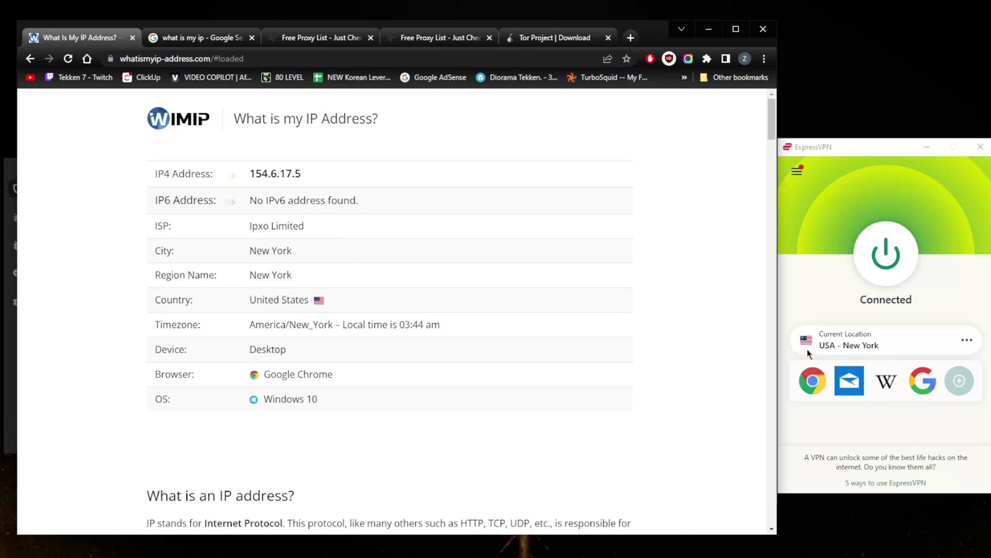
click(889, 253)
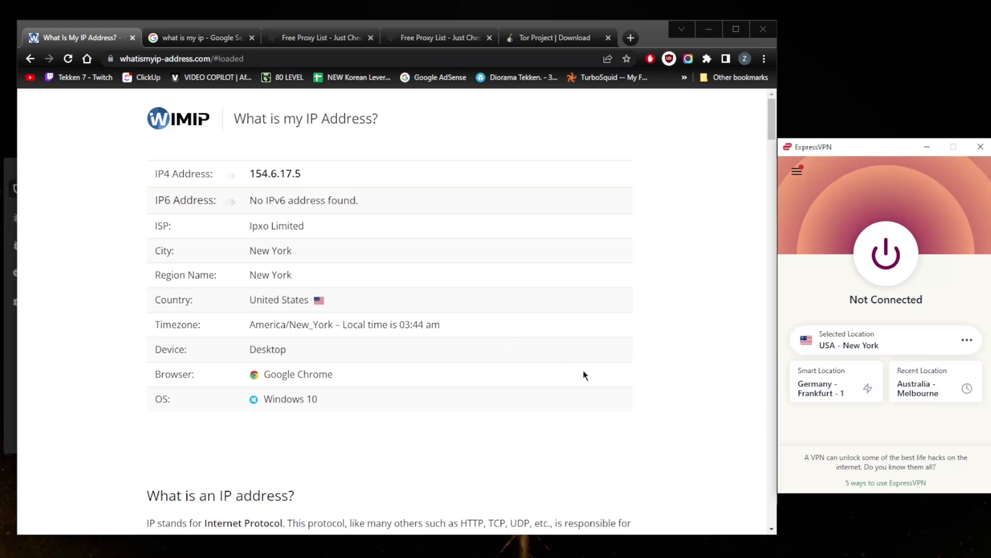
Connect ExpressVPN to Australia - Melbourne and reload the IP page, now showing 45.132.225.91.
click(913, 391)
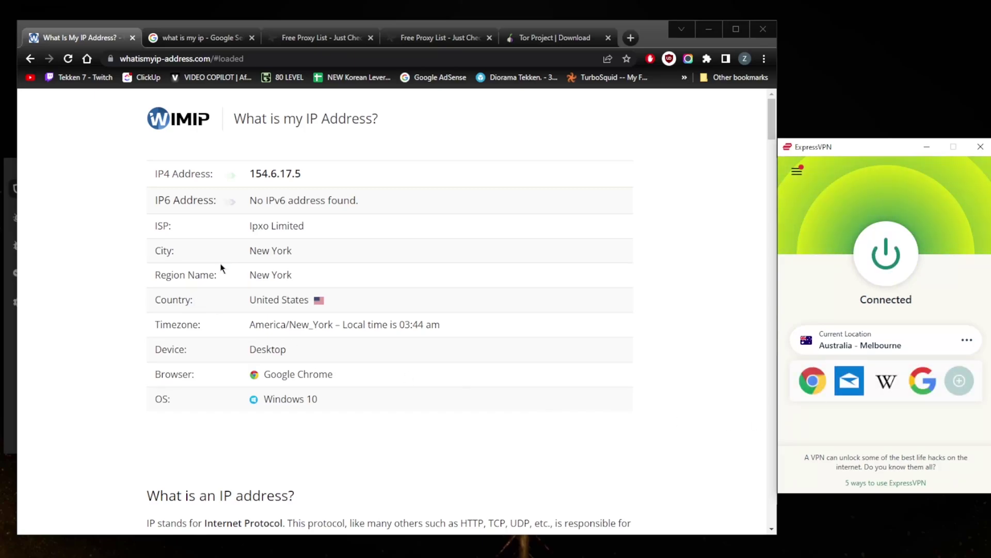
click(67, 59)
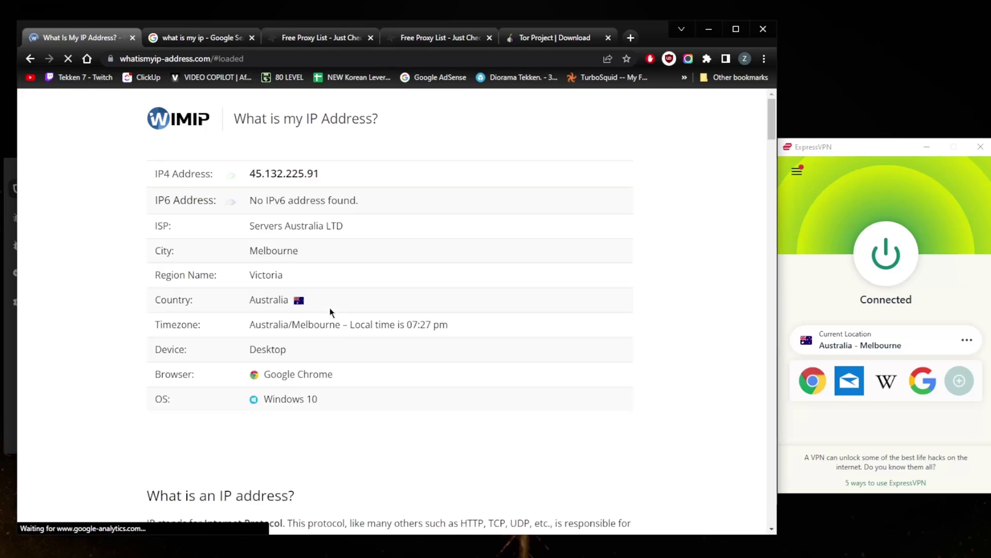
Refresh Google's 'what is my ip' results to show 45.132.225.91, then return to the WIMIP tab.
click(202, 41)
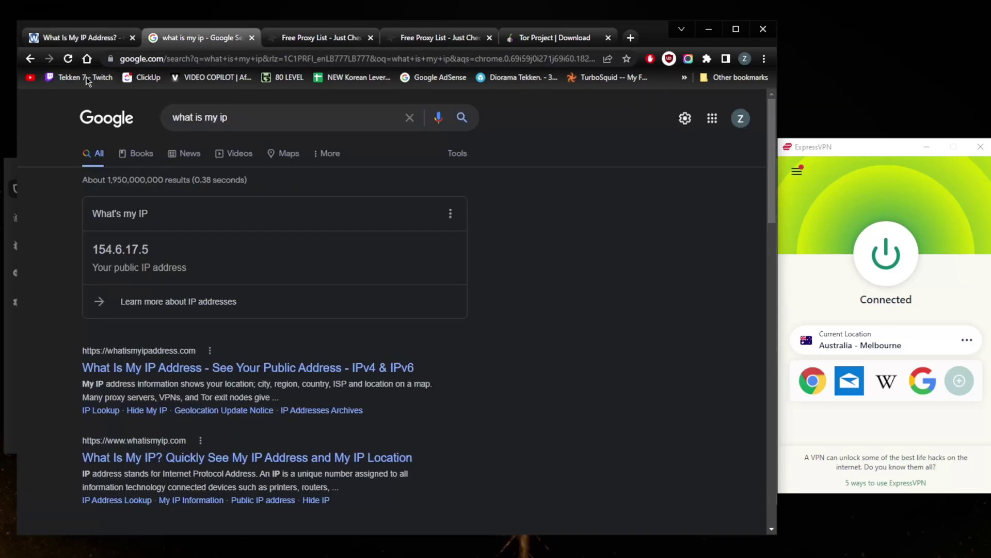
key(F5)
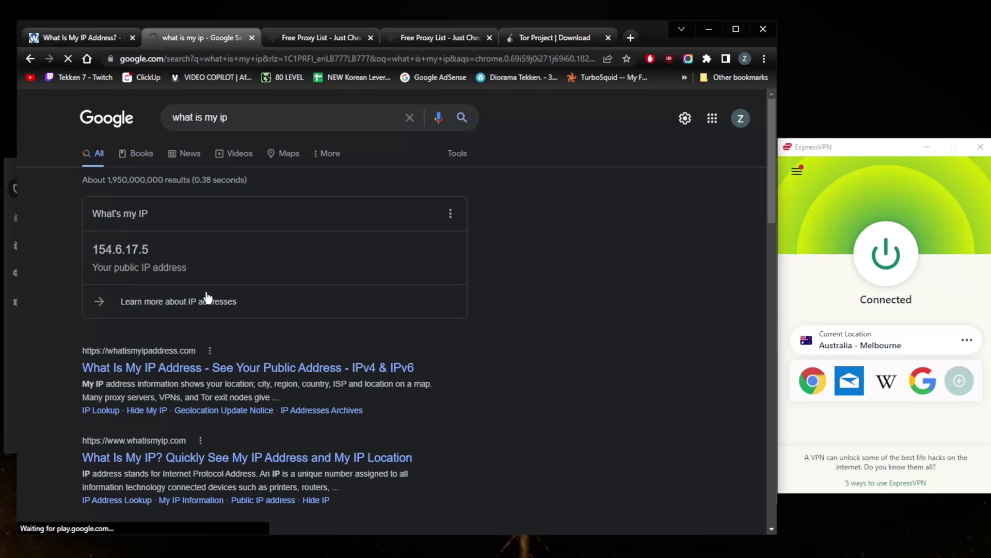
key(ctrl+1)
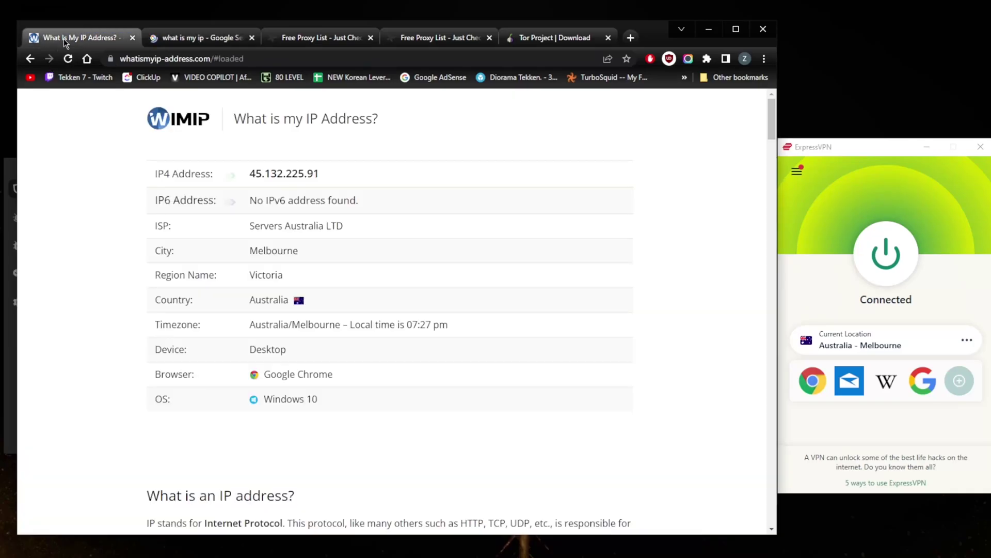
click(190, 41)
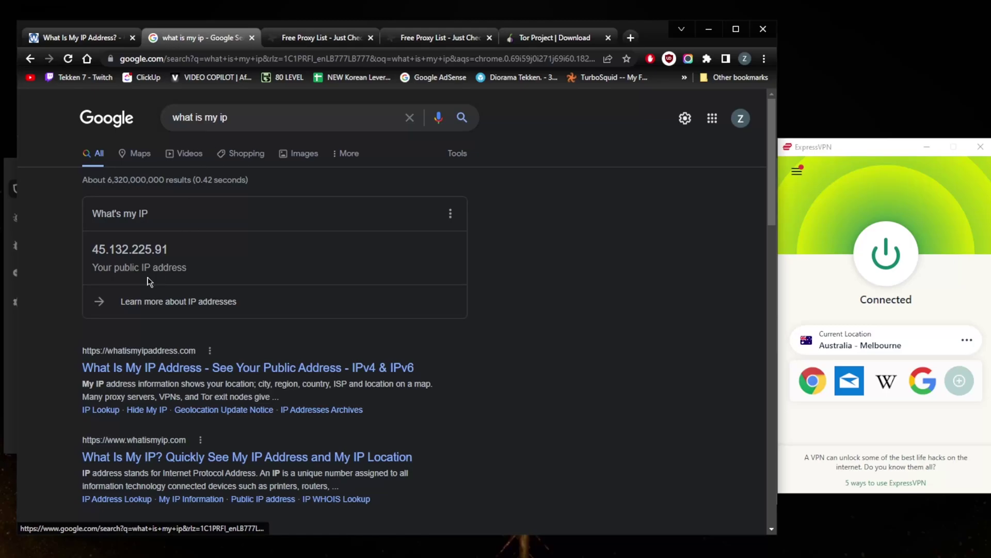
click(110, 41)
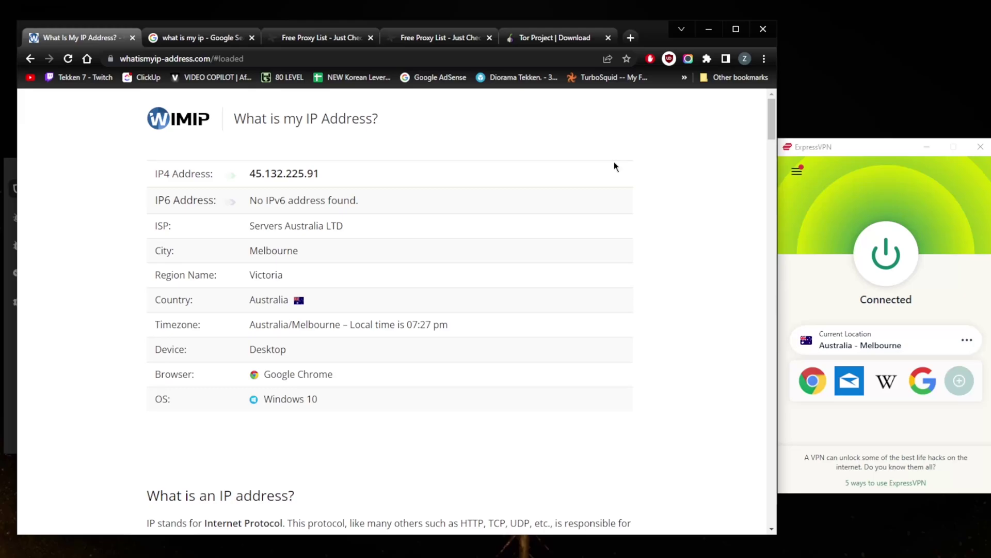
Close Chrome and disconnect ExpressVPN from Australia - Melbourne.
click(757, 35)
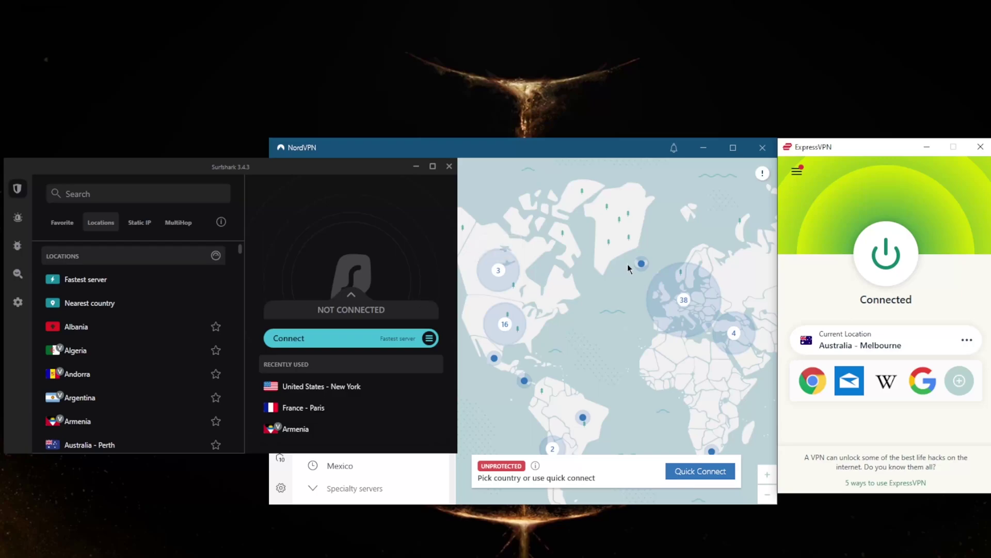
click(886, 254)
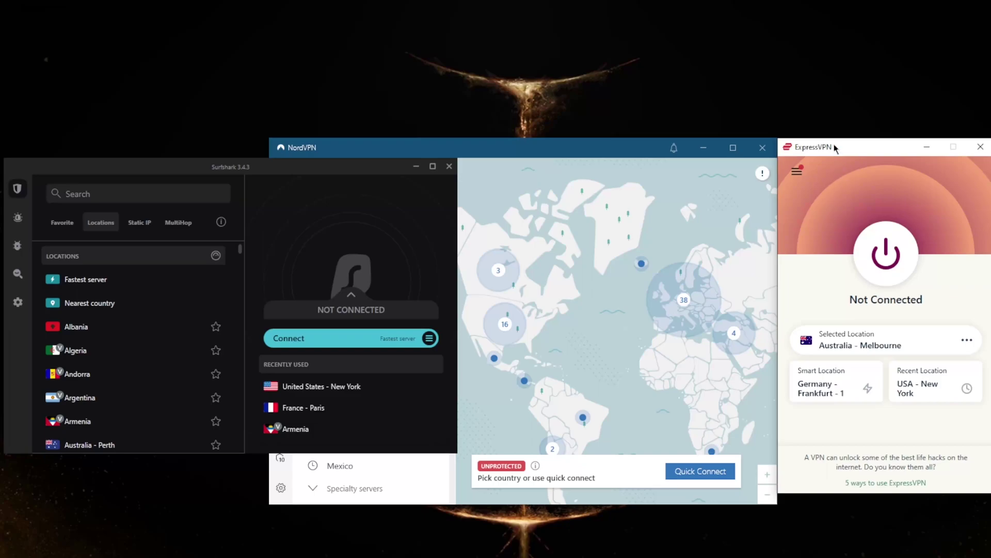
click(578, 148)
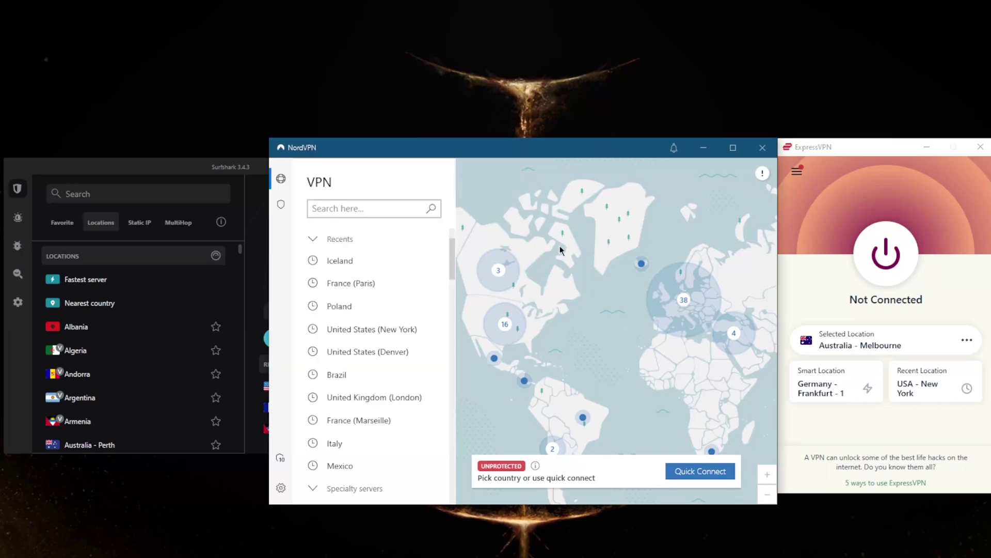
scroll(433, 277, down, 5)
scroll(433, 258, up, 5)
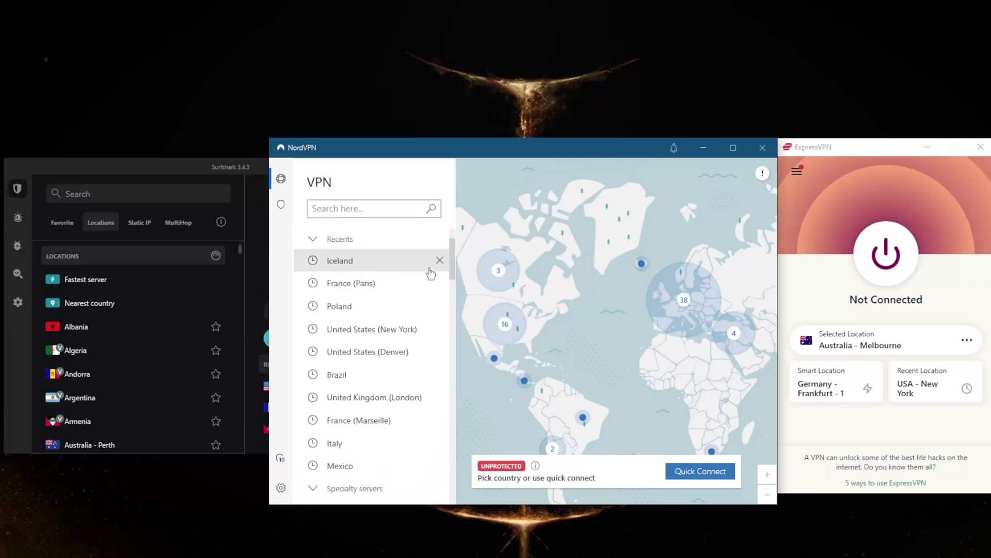
click(281, 488)
click(316, 204)
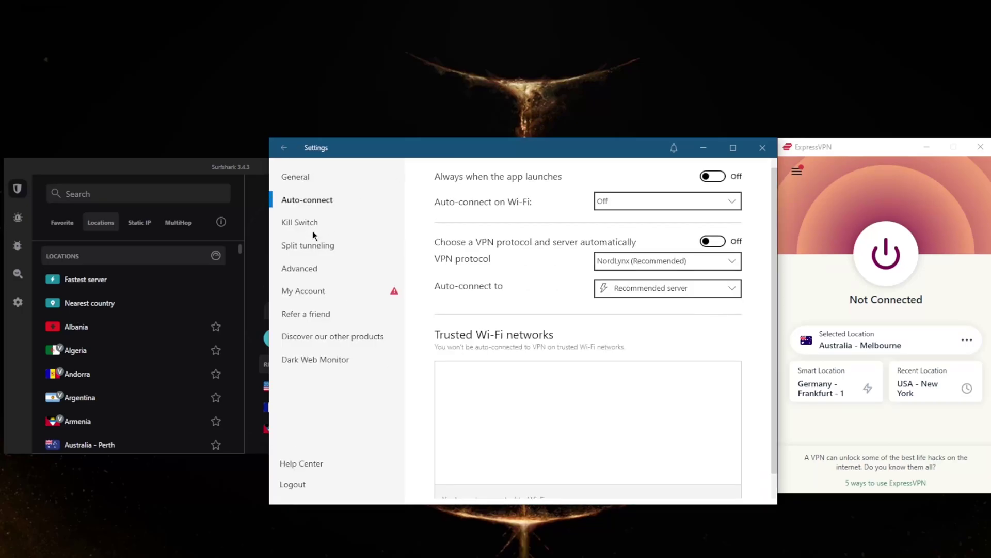
click(316, 245)
click(296, 181)
click(284, 148)
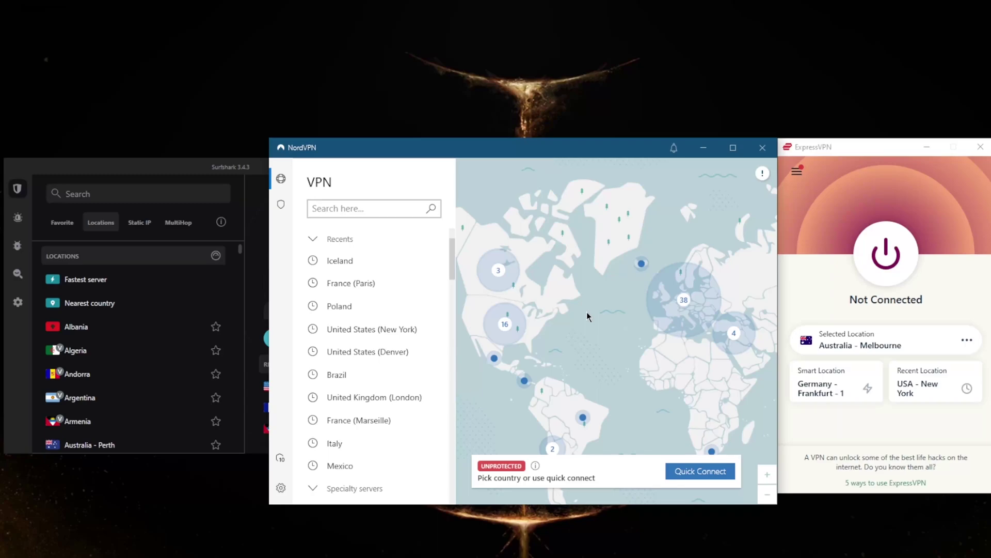
click(844, 164)
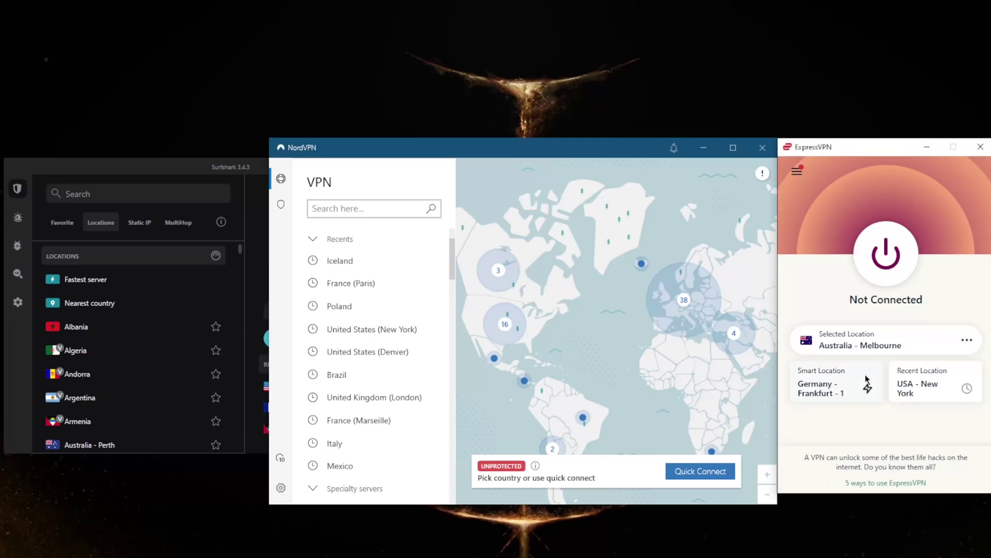
click(559, 148)
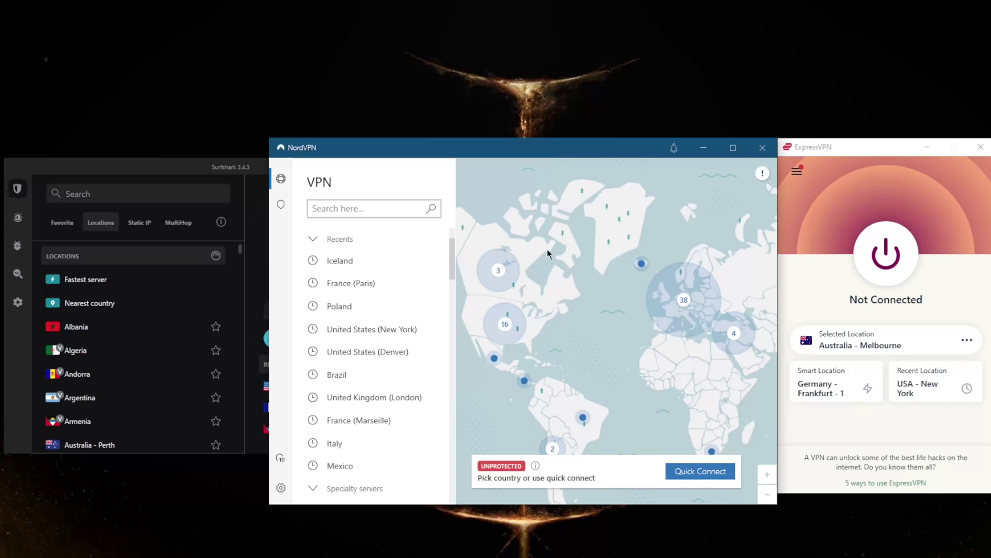
Switch between the Surfshark, ExpressVPN and NordVPN windows, ending with Surfshark in front.
click(243, 170)
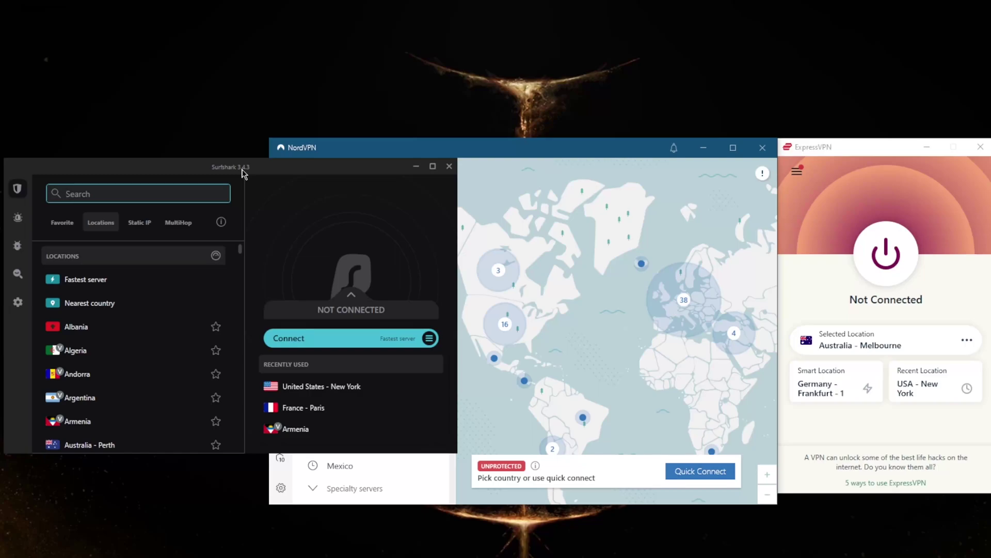
click(835, 147)
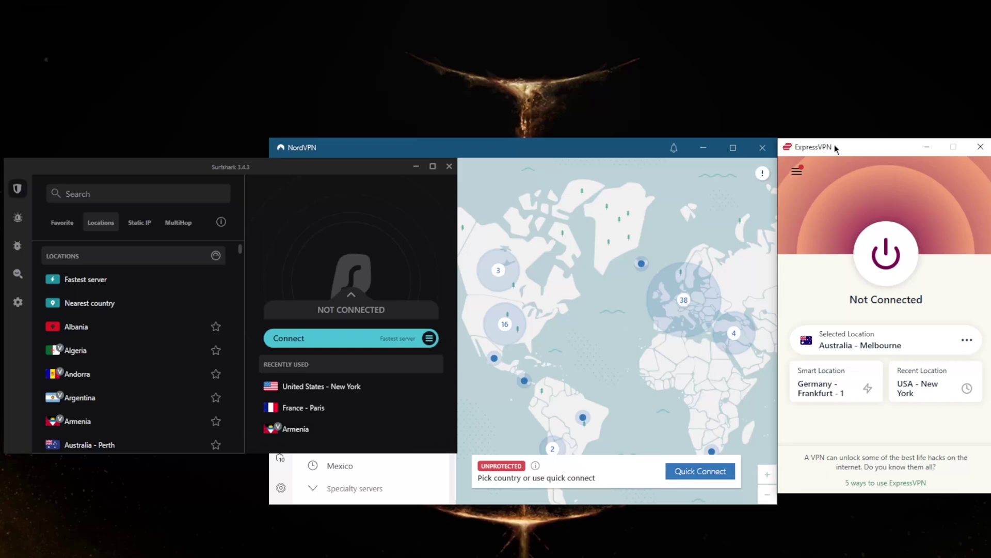
click(619, 164)
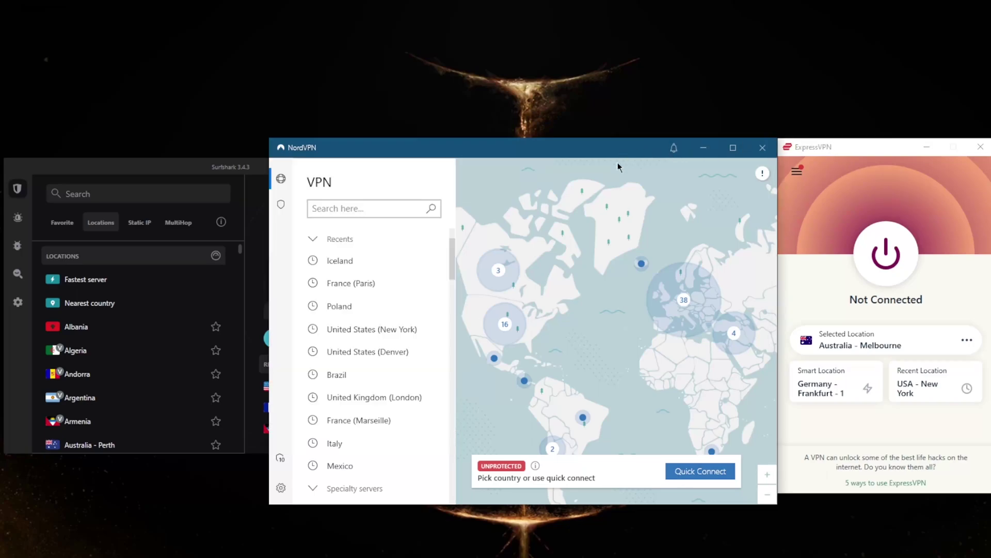
click(246, 169)
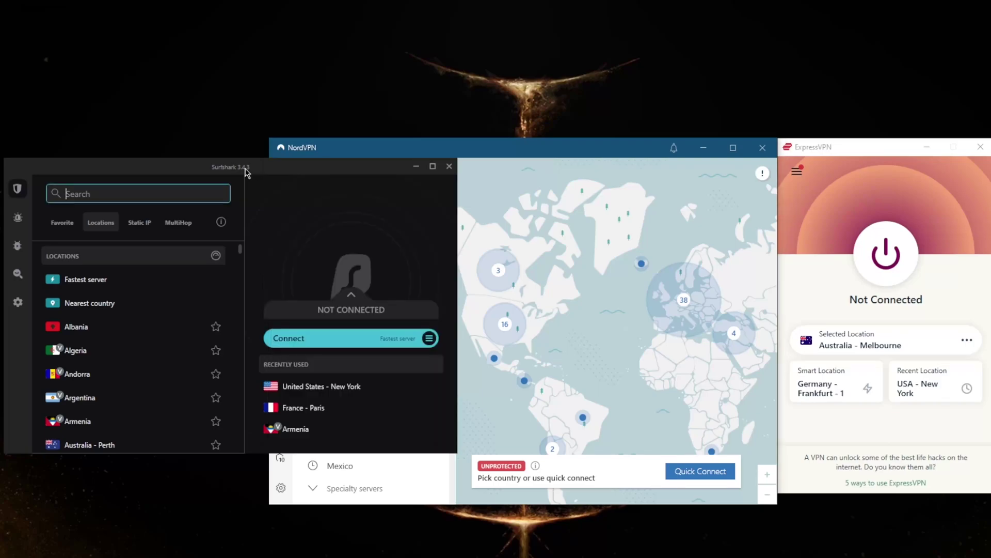